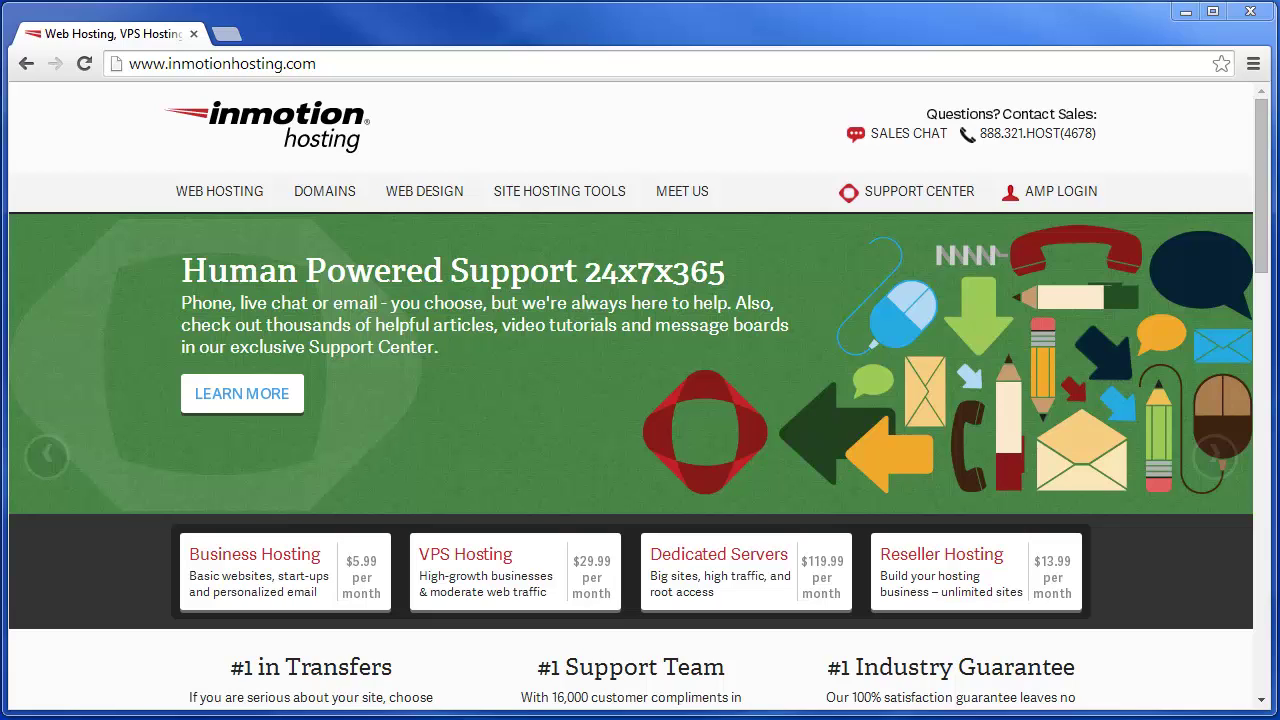
- Go to example.com/whm in a new Chrome tab
left_click(227, 34)
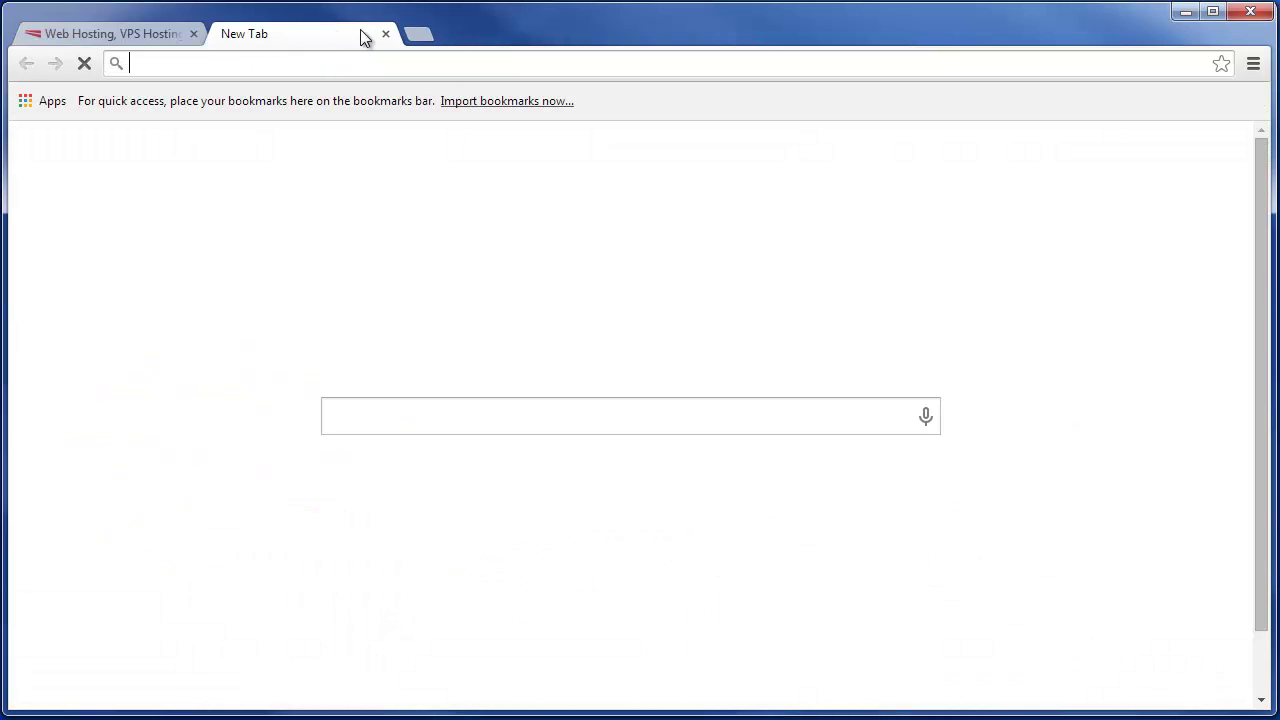
type("ex")
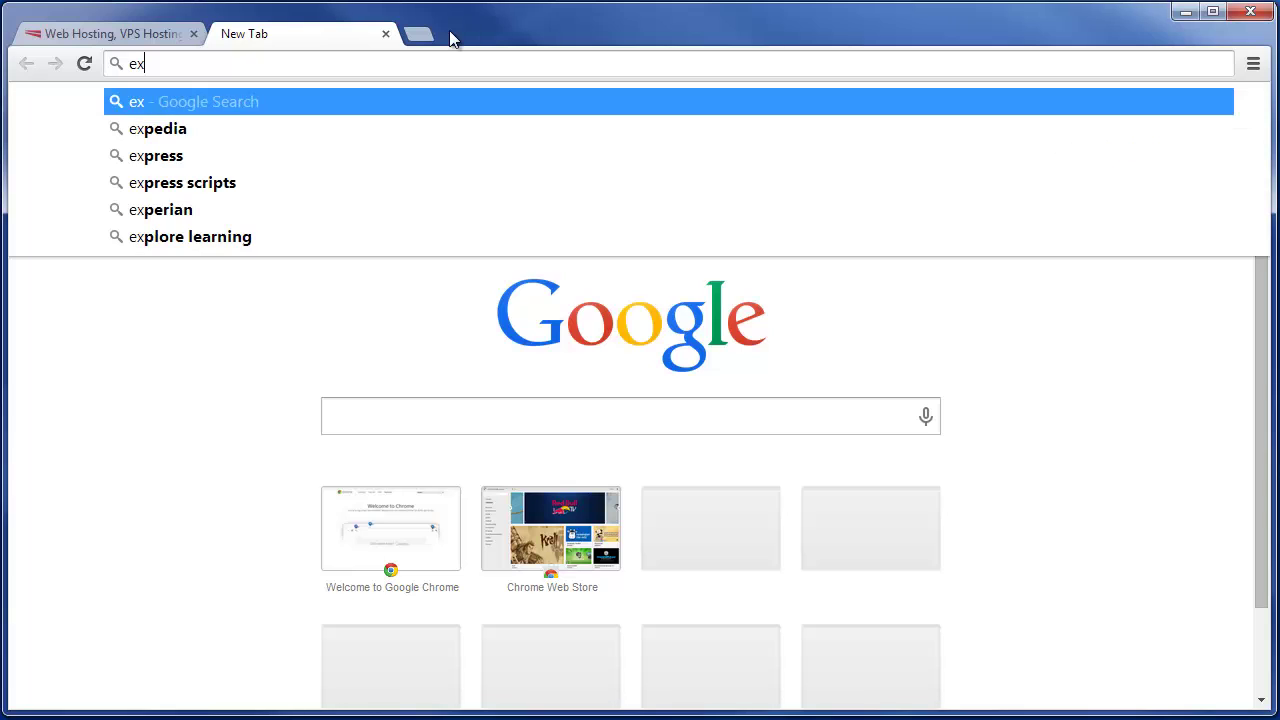
type("ample.com/w")
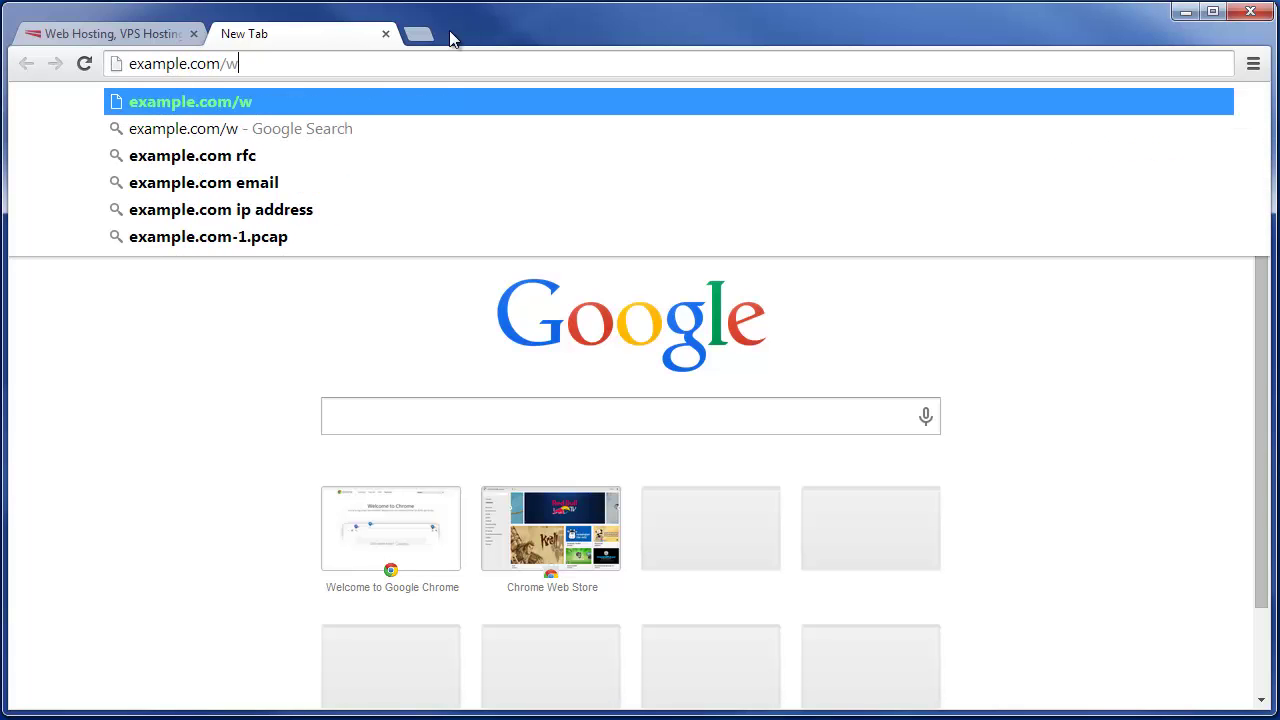
type("hm")
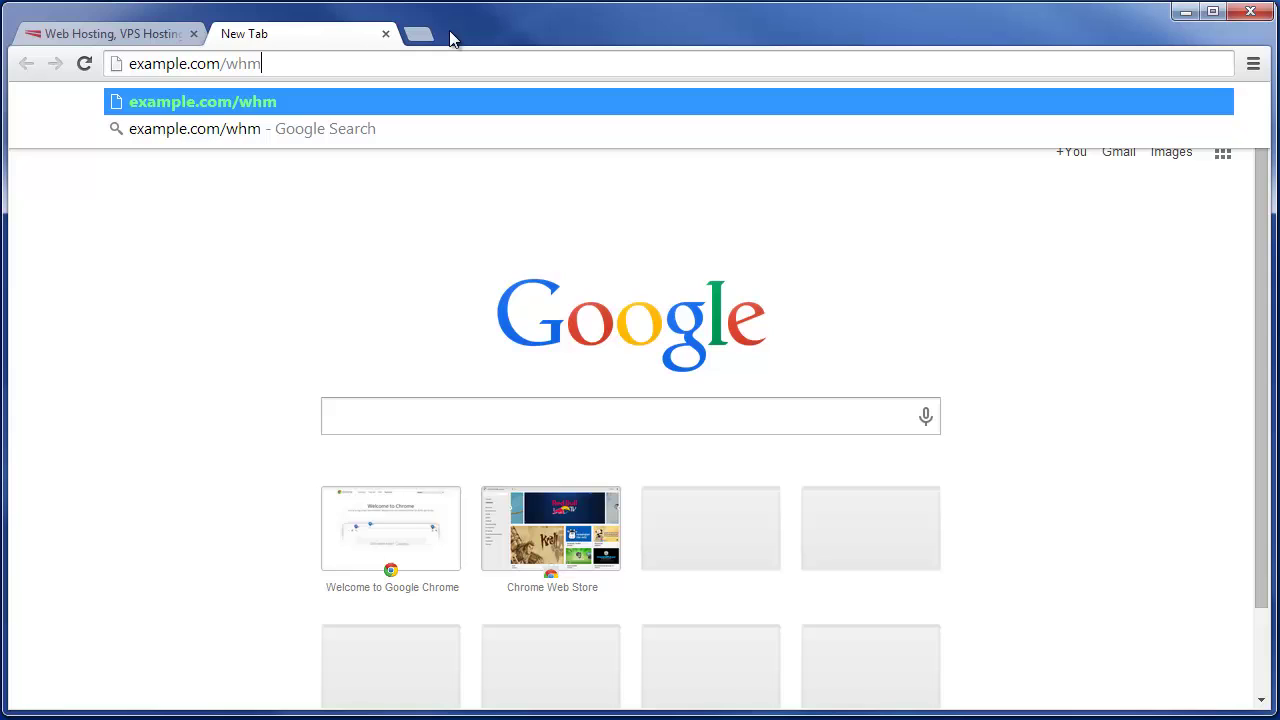
key("Return")
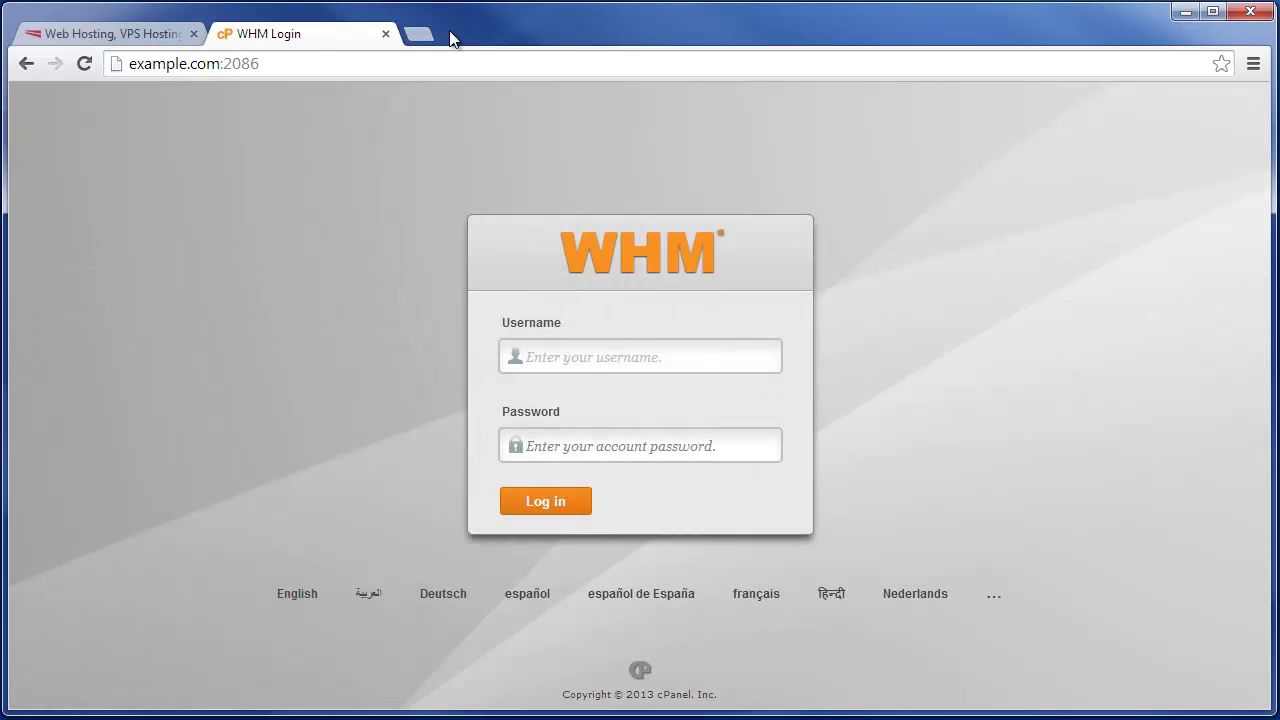
- Sign in to WHM with the admin username and password
type("example")
key("Tab")
type("****")
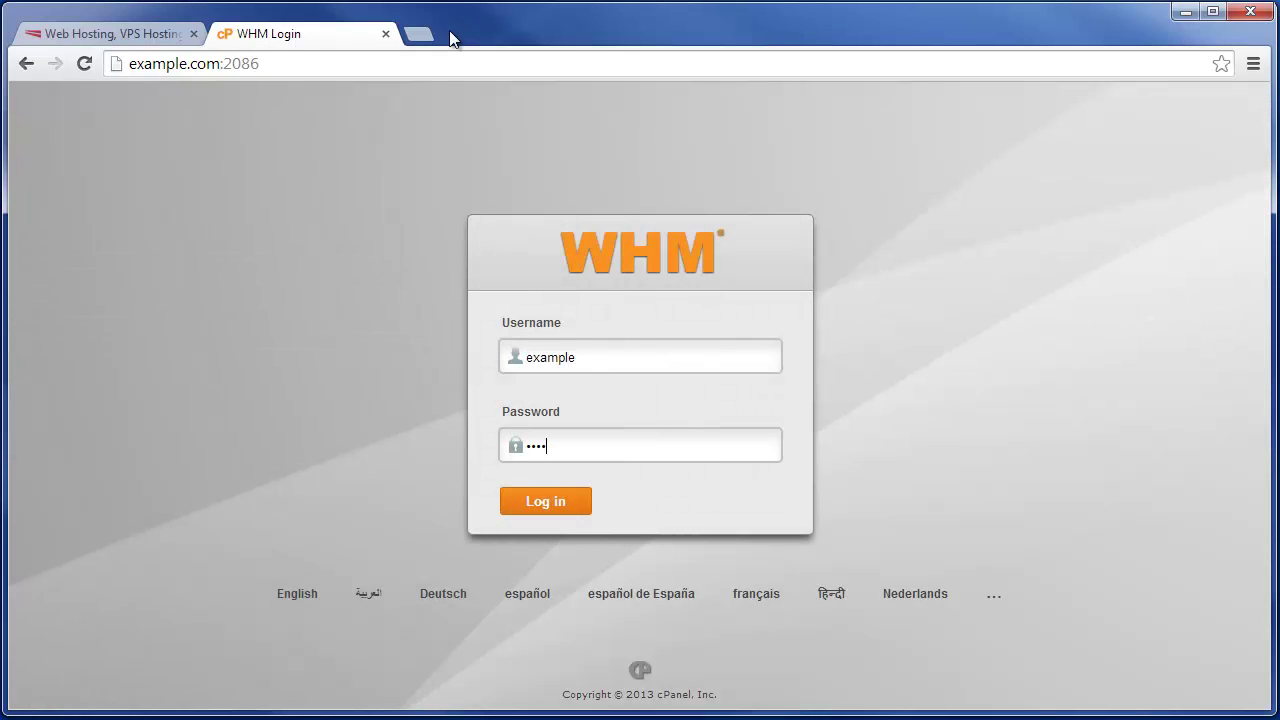
type("*****")
key("Return")
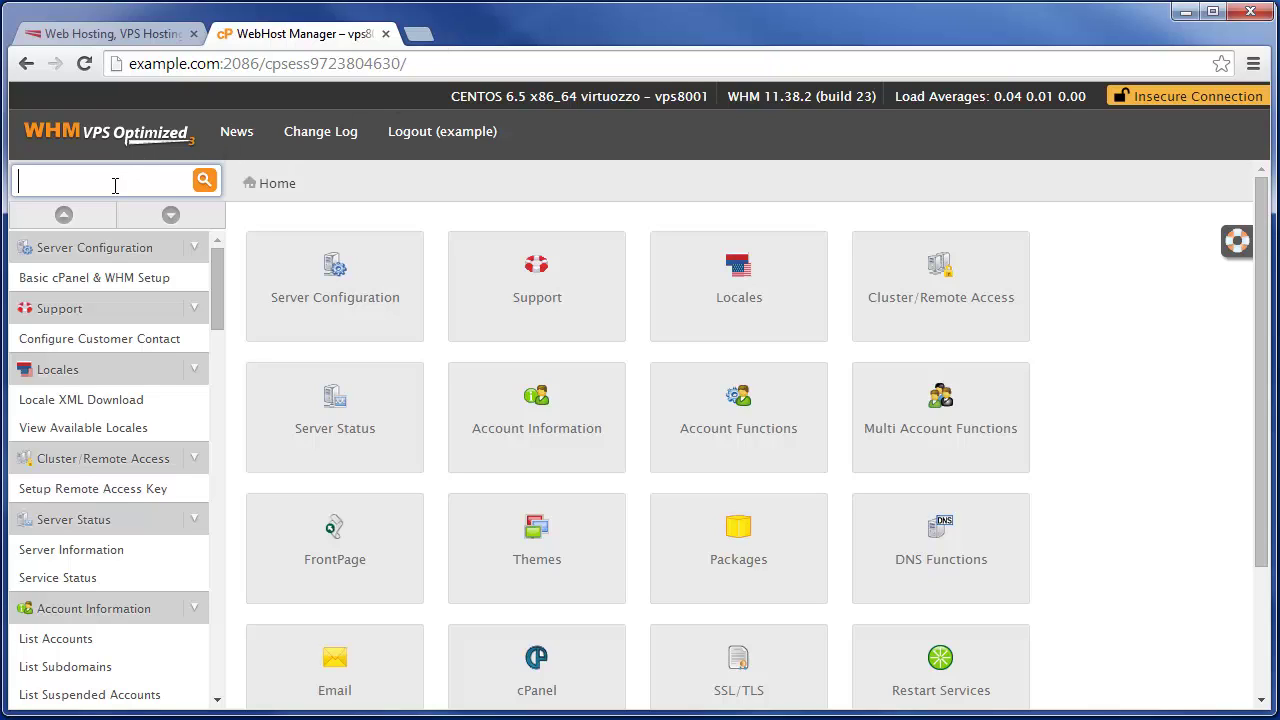
- Find Modify an Account via a 'modify' sidebar search and select user example2
type("modi")
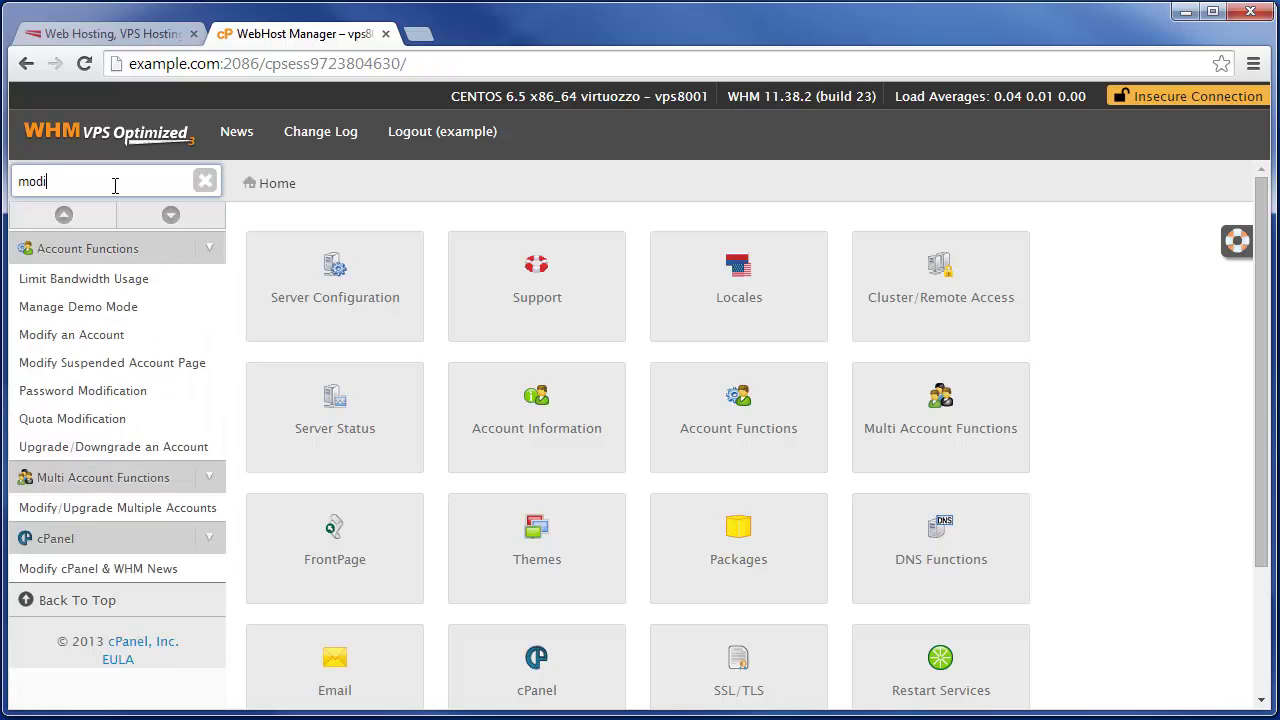
type("fy")
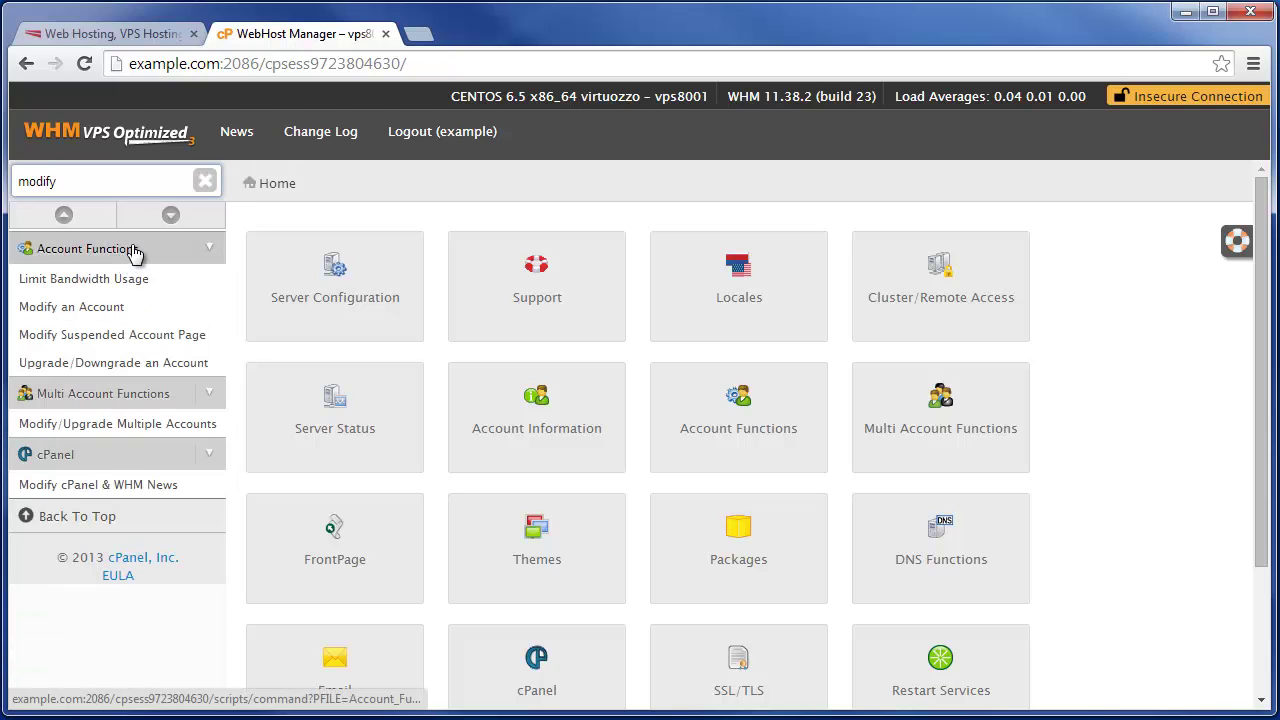
left_click(136, 313)
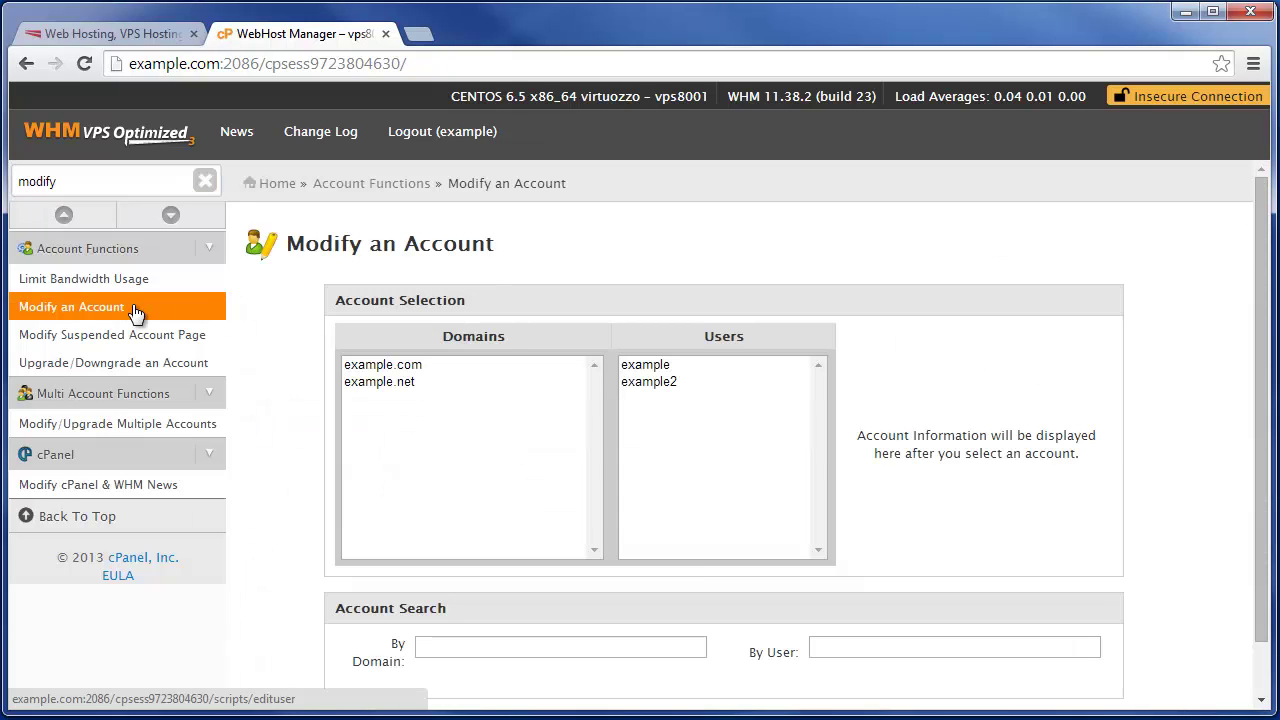
left_click(448, 367)
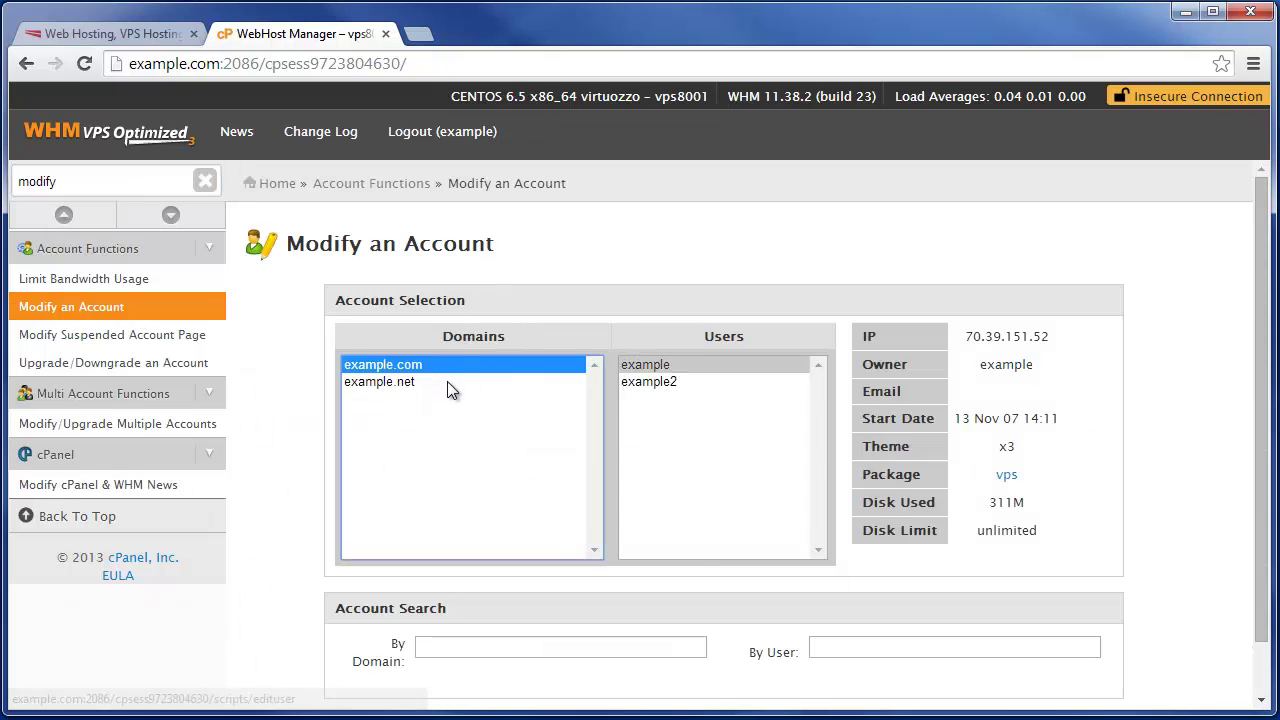
left_click(447, 382)
left_click(448, 365)
left_click(646, 368)
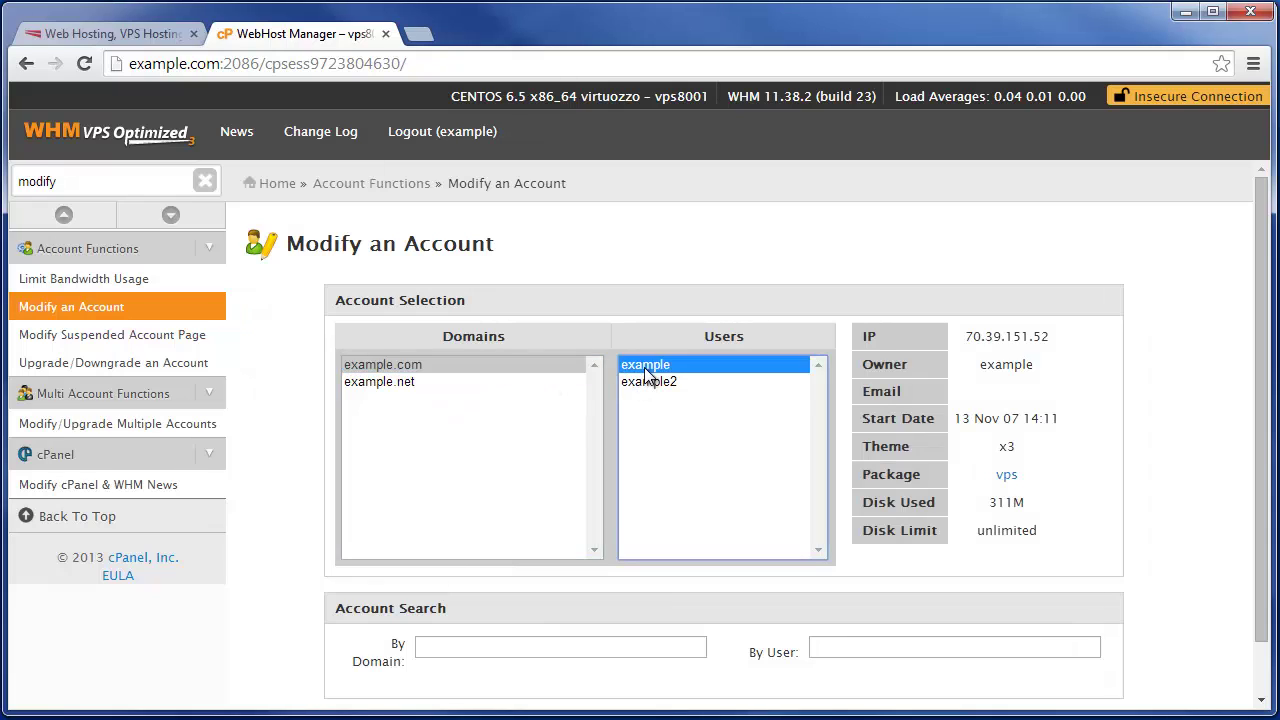
left_click(648, 381)
left_click(647, 366)
left_click(647, 381)
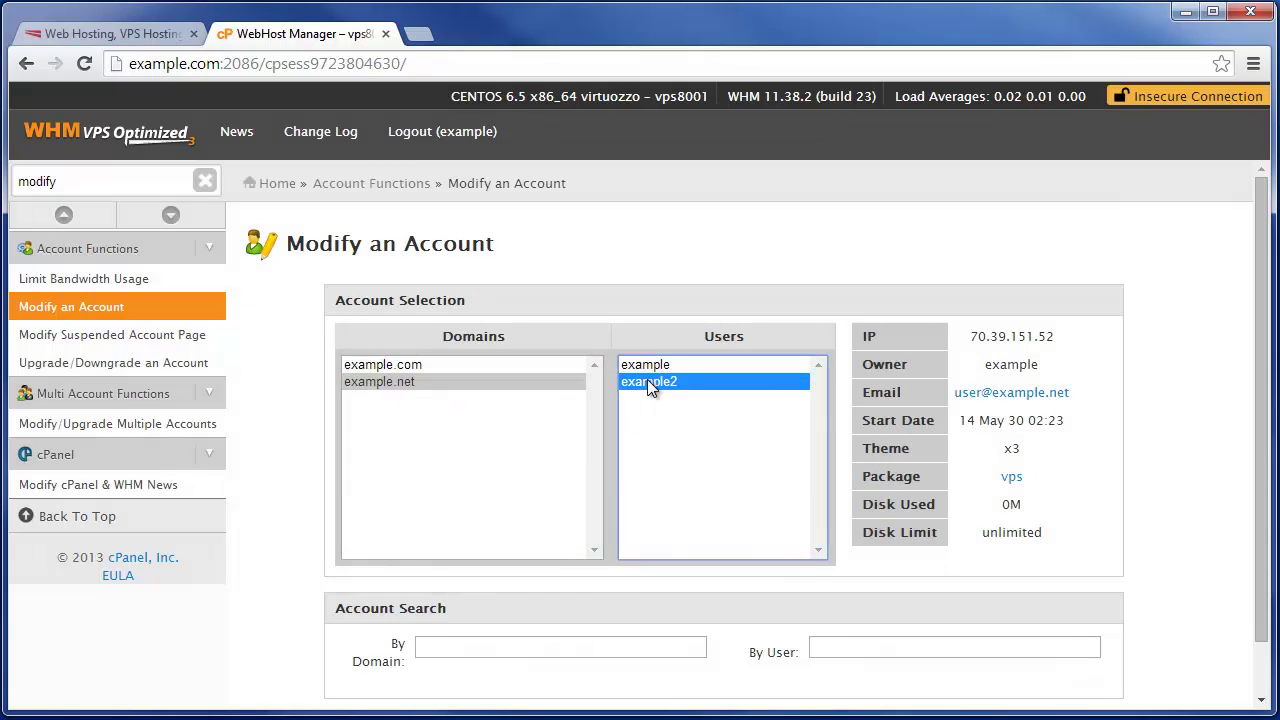
scroll(300, 349, "down", 1)
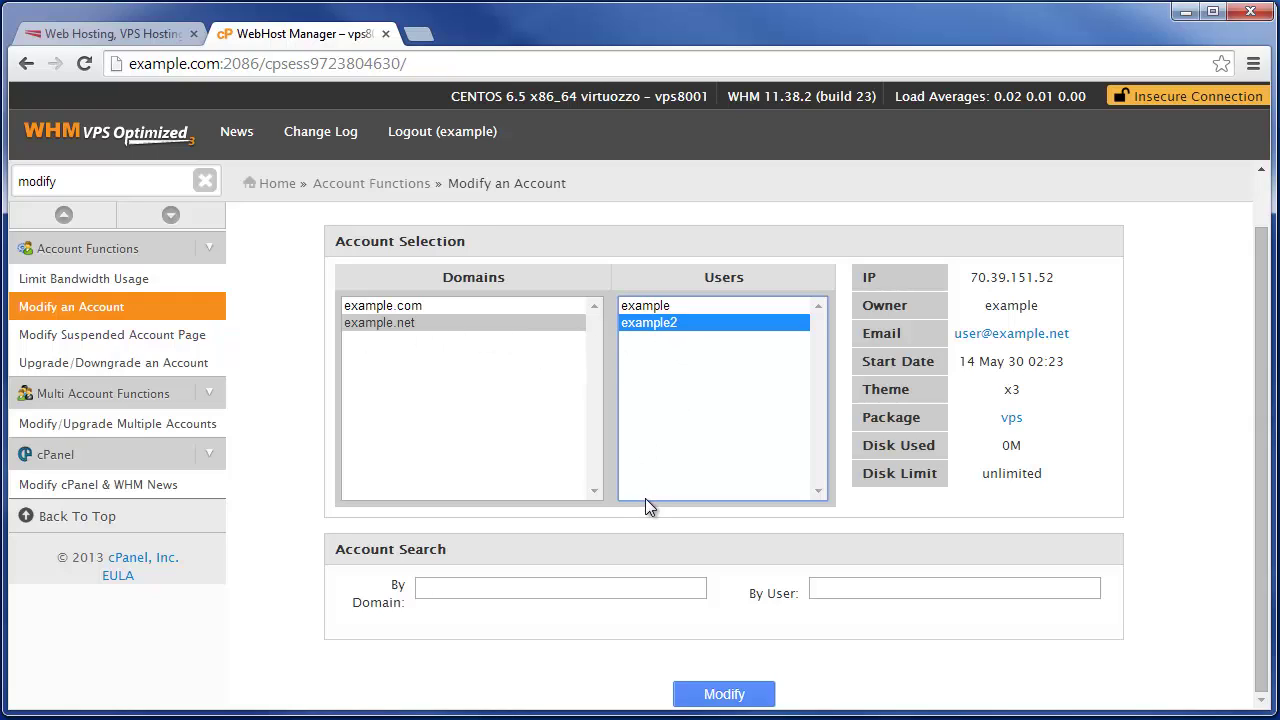
- Insert '-test' into example2's Primary Domain so it reads example-test.net
left_click(729, 697)
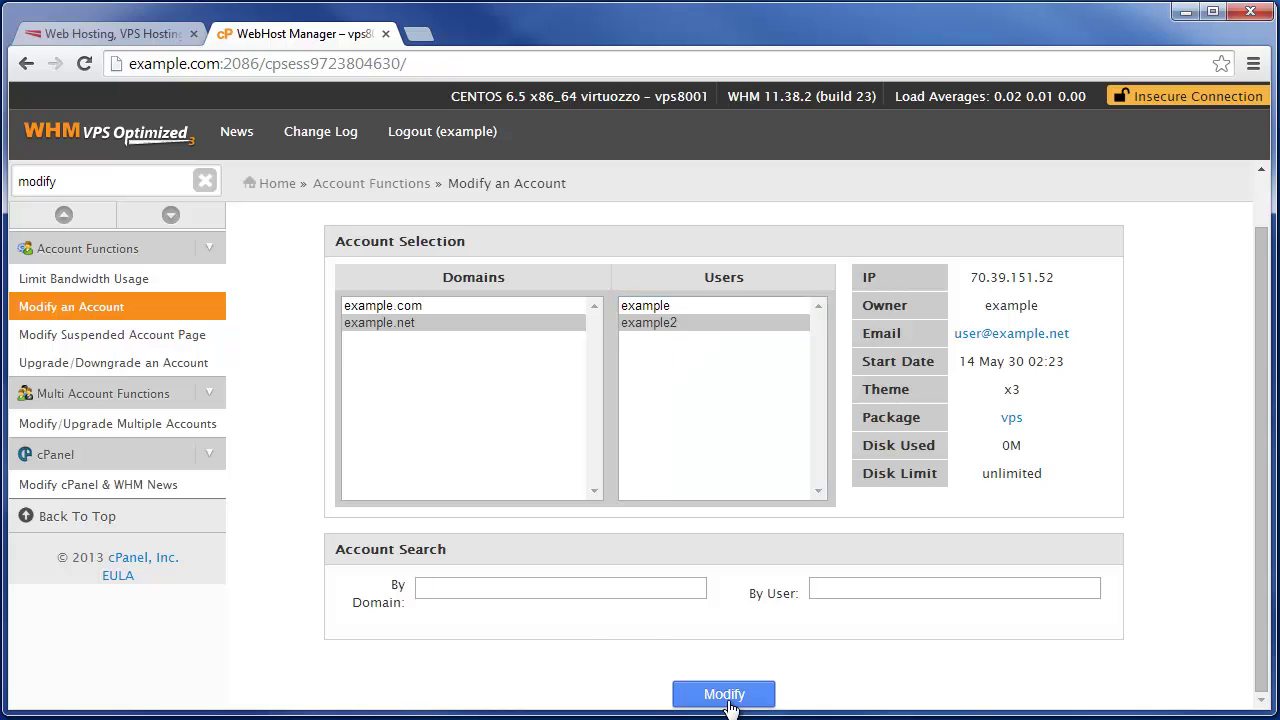
scroll(634, 432, "down", 2)
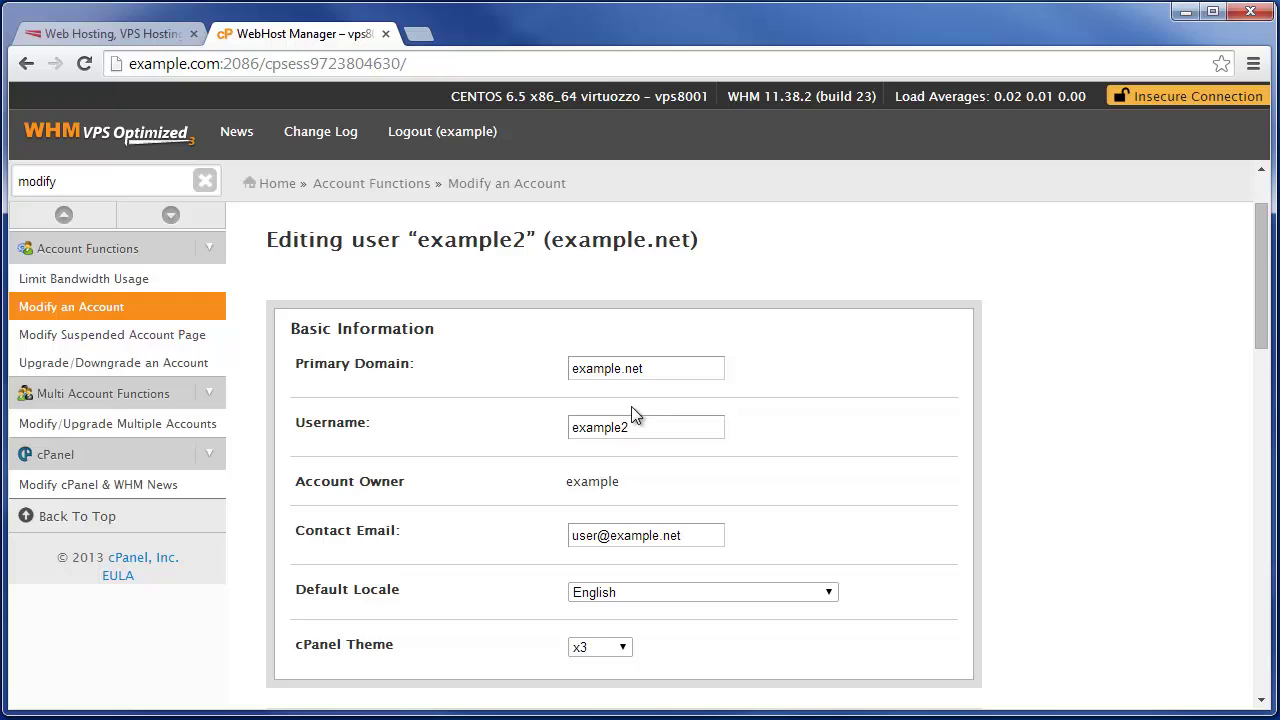
left_click(622, 368)
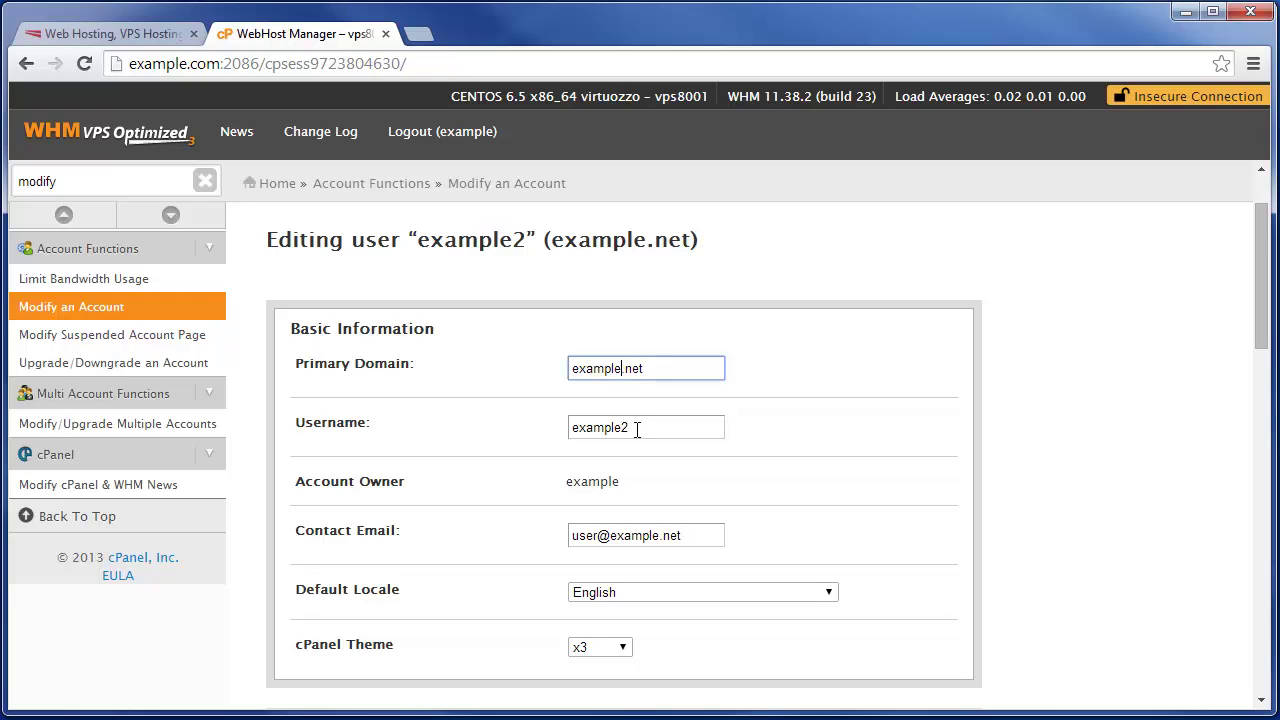
type("-test")
scroll(552, 446, "down", 1)
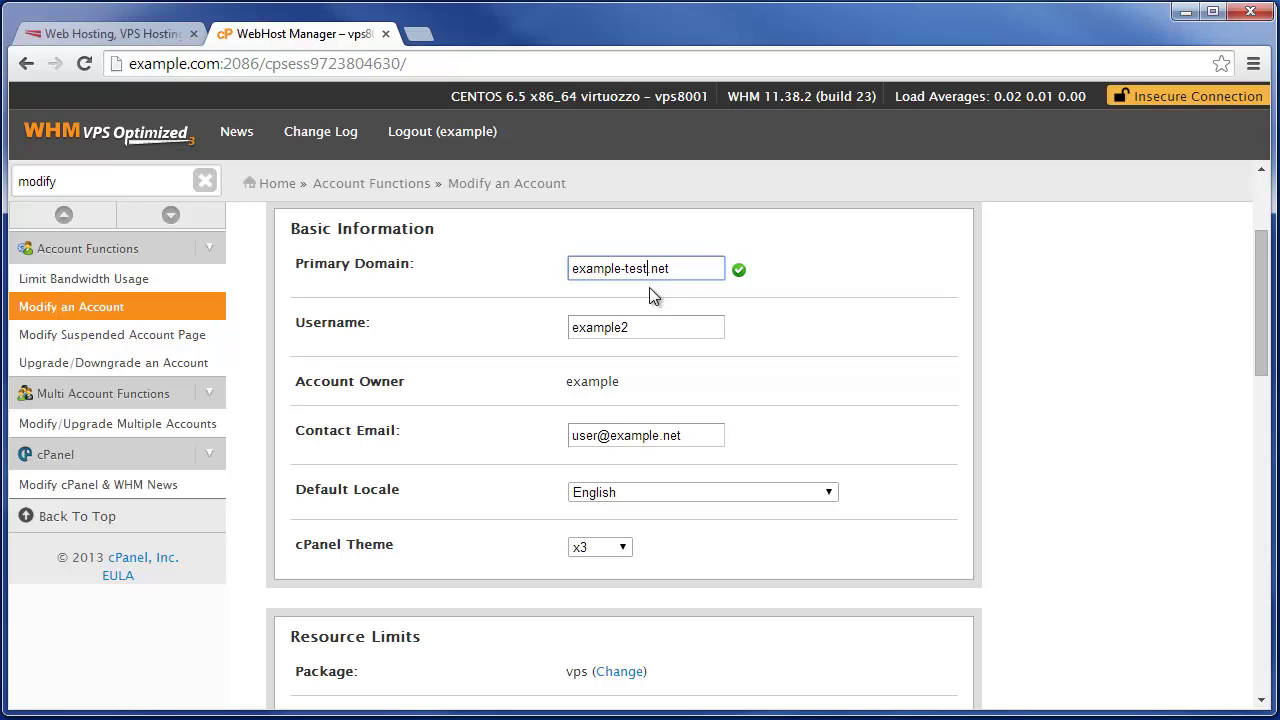
left_click_drag(715, 268, 552, 276)
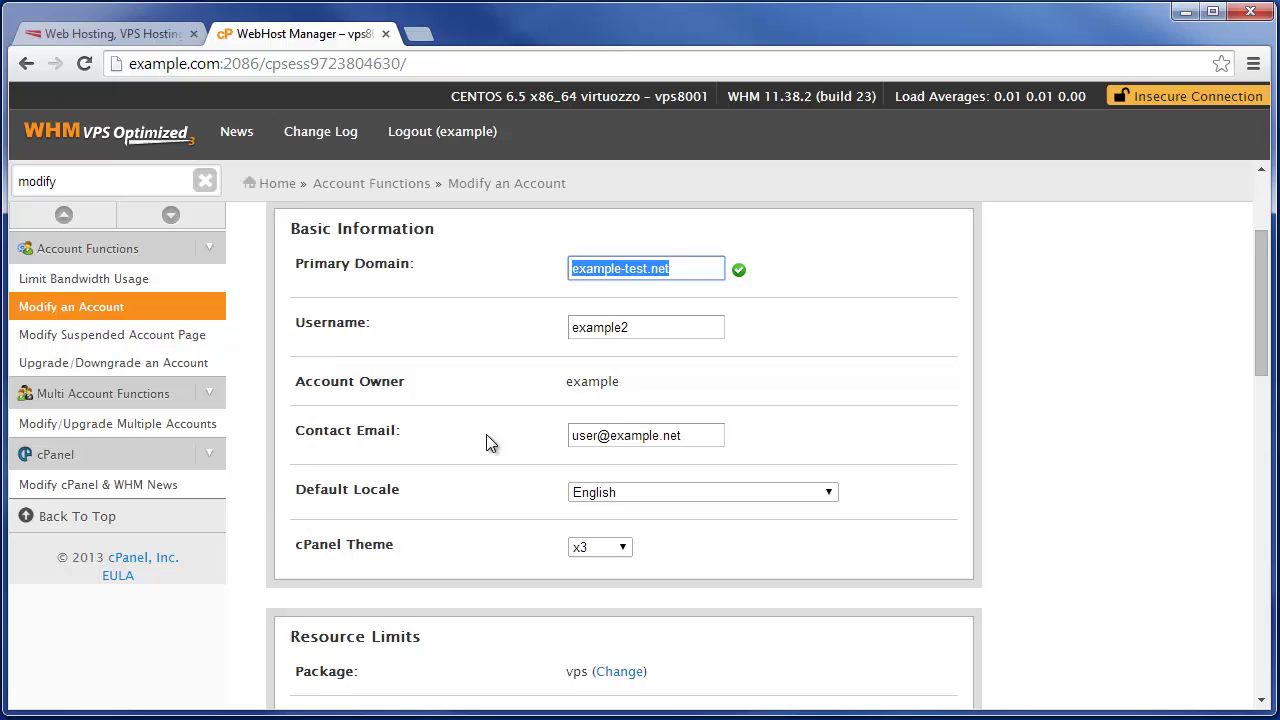
- Save the account with its new primary domain example-test.net
scroll(486, 440, "down", 1)
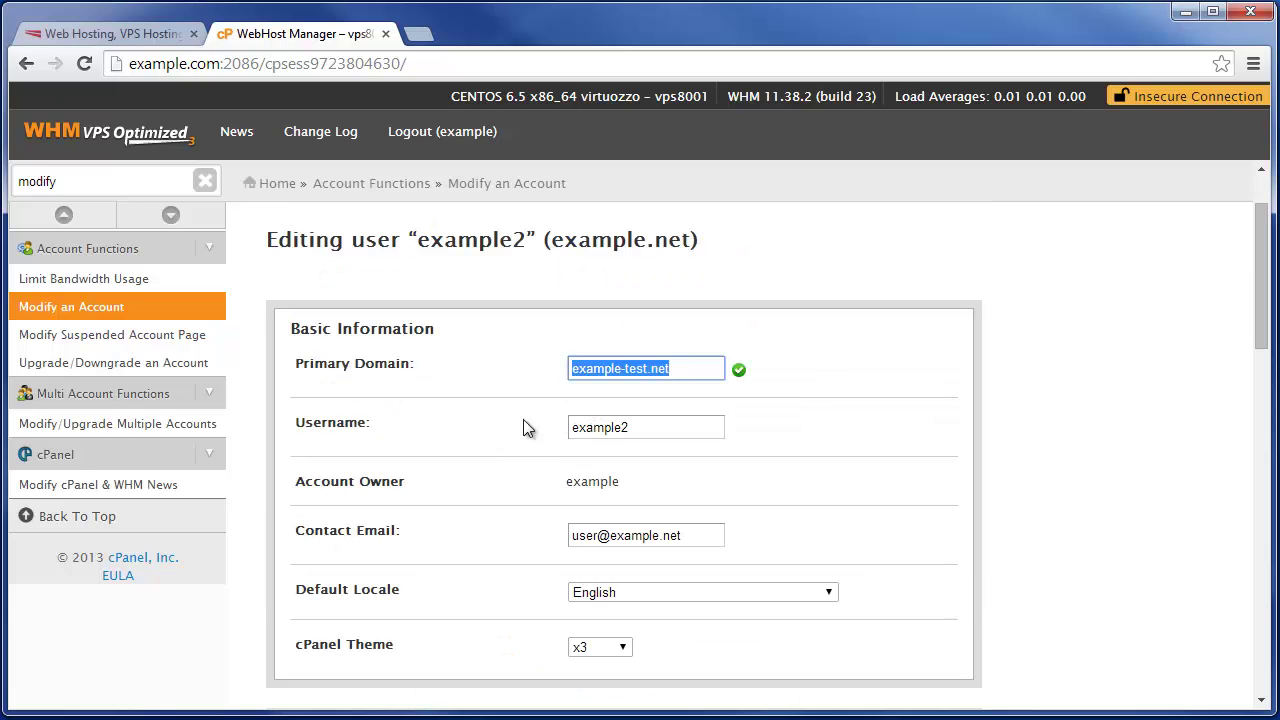
left_click(520, 425)
scroll(505, 432, "down", 4)
scroll(503, 426, "down", 5)
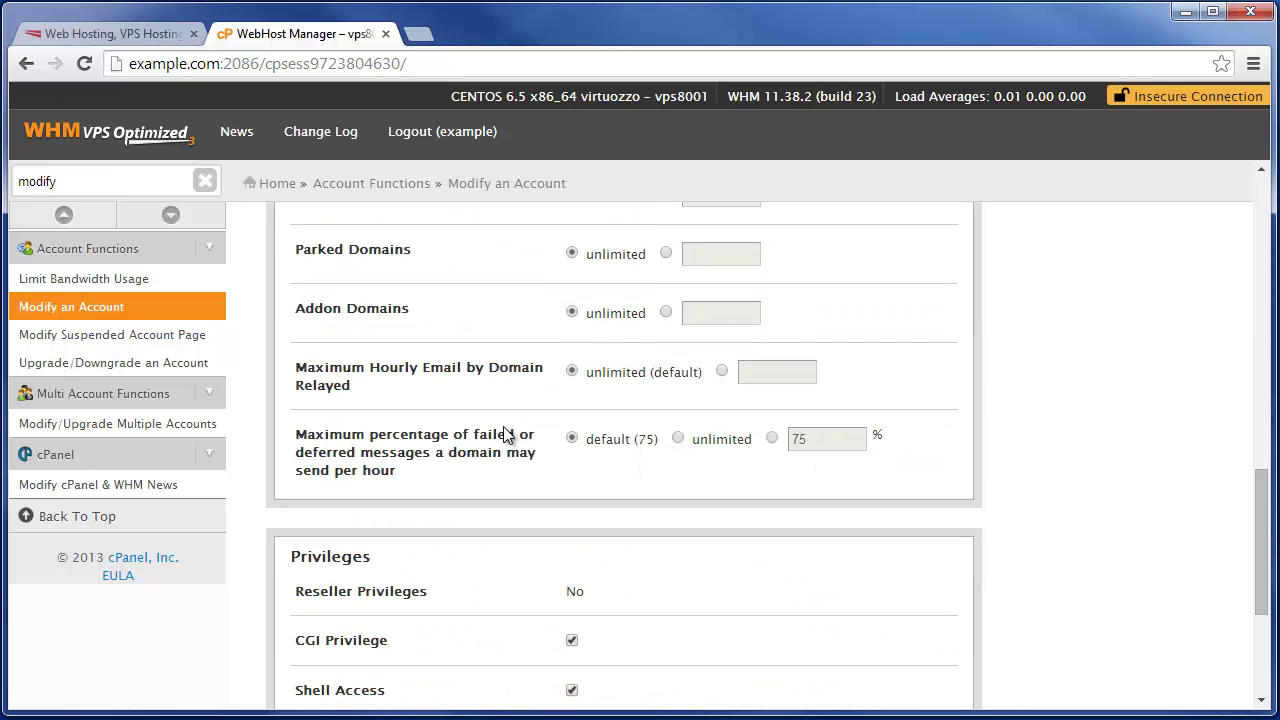
scroll(503, 426, "up", 4)
scroll(503, 426, "down", 7)
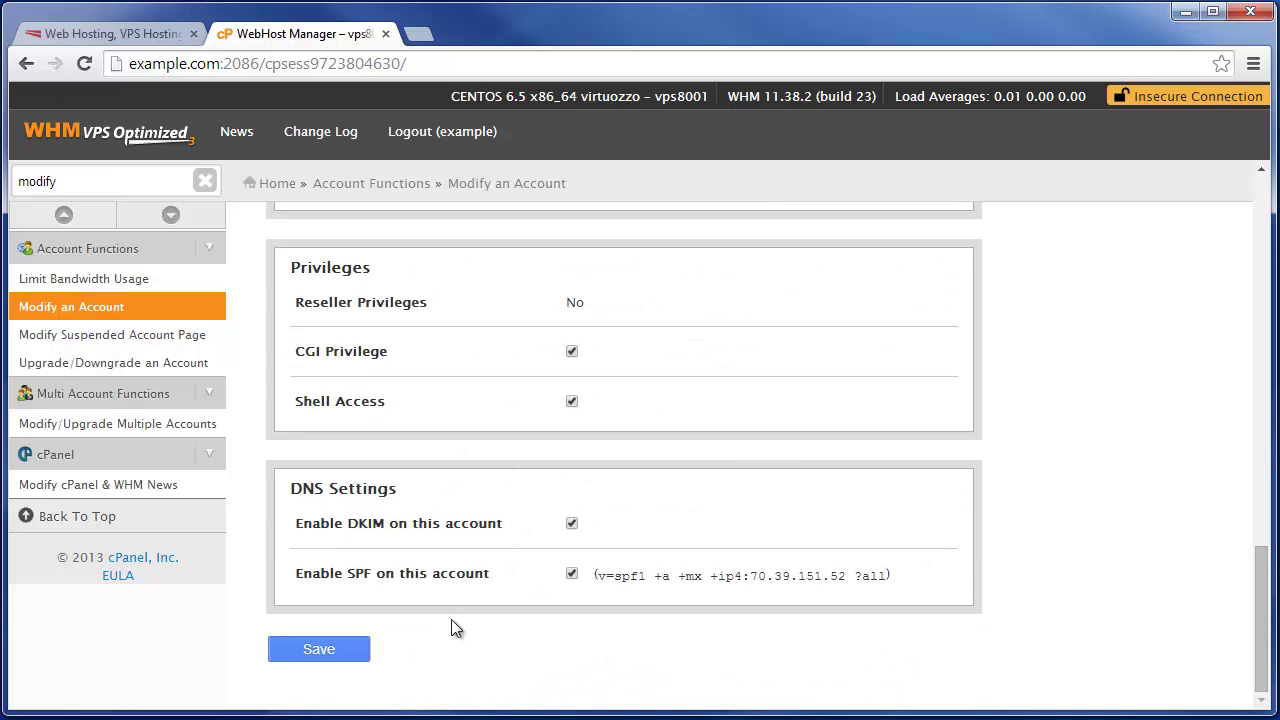
left_click(364, 650)
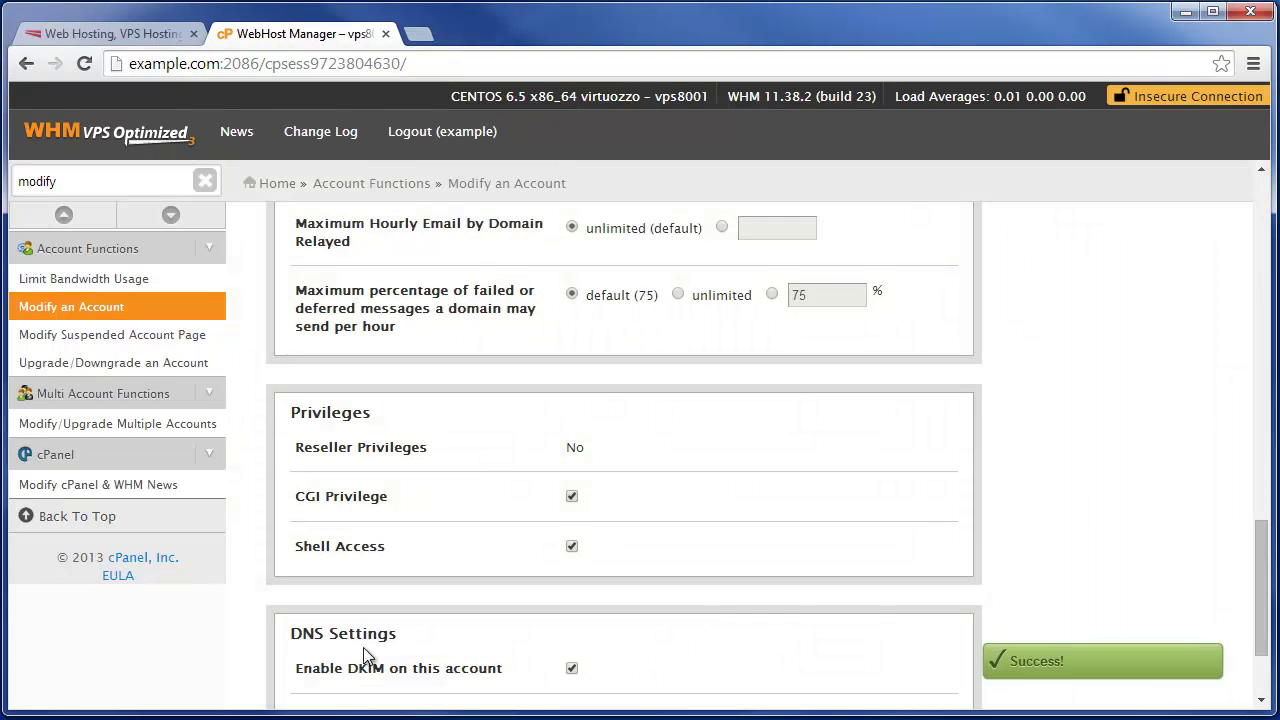
- Review the change log showing example.net was removed from the server
scroll(714, 585, "up", 10)
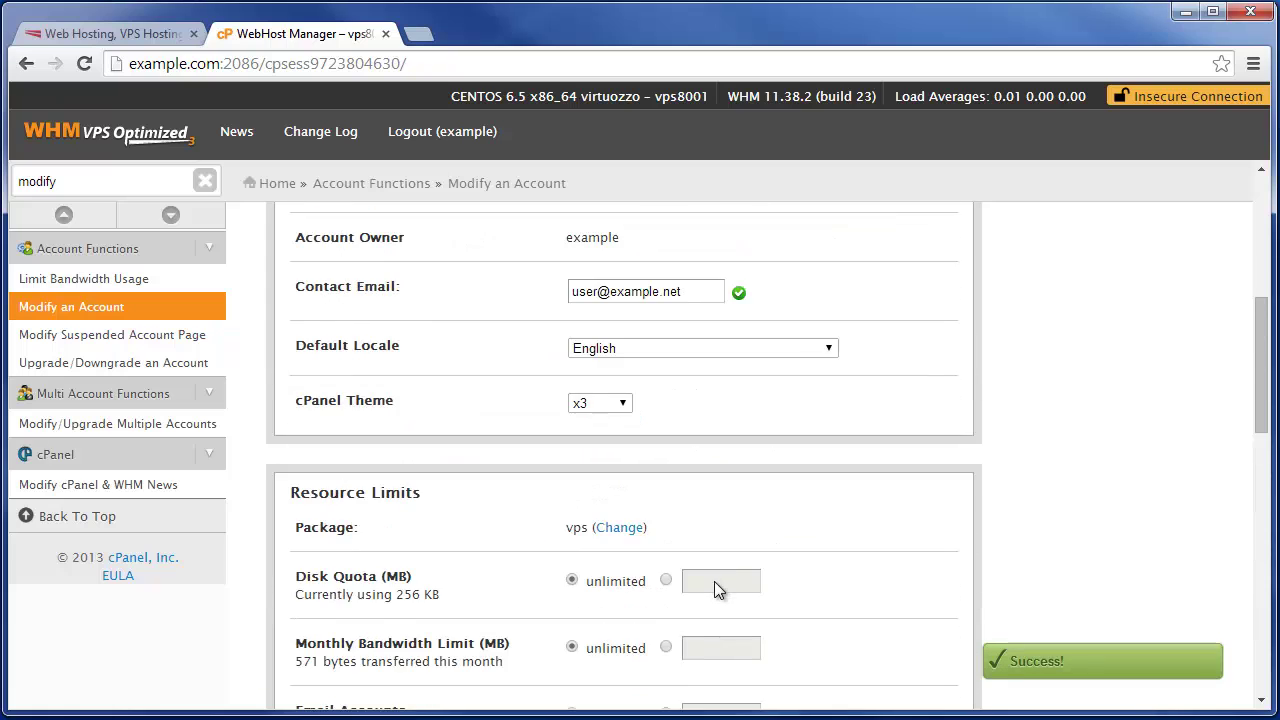
scroll(714, 582, "up", 6)
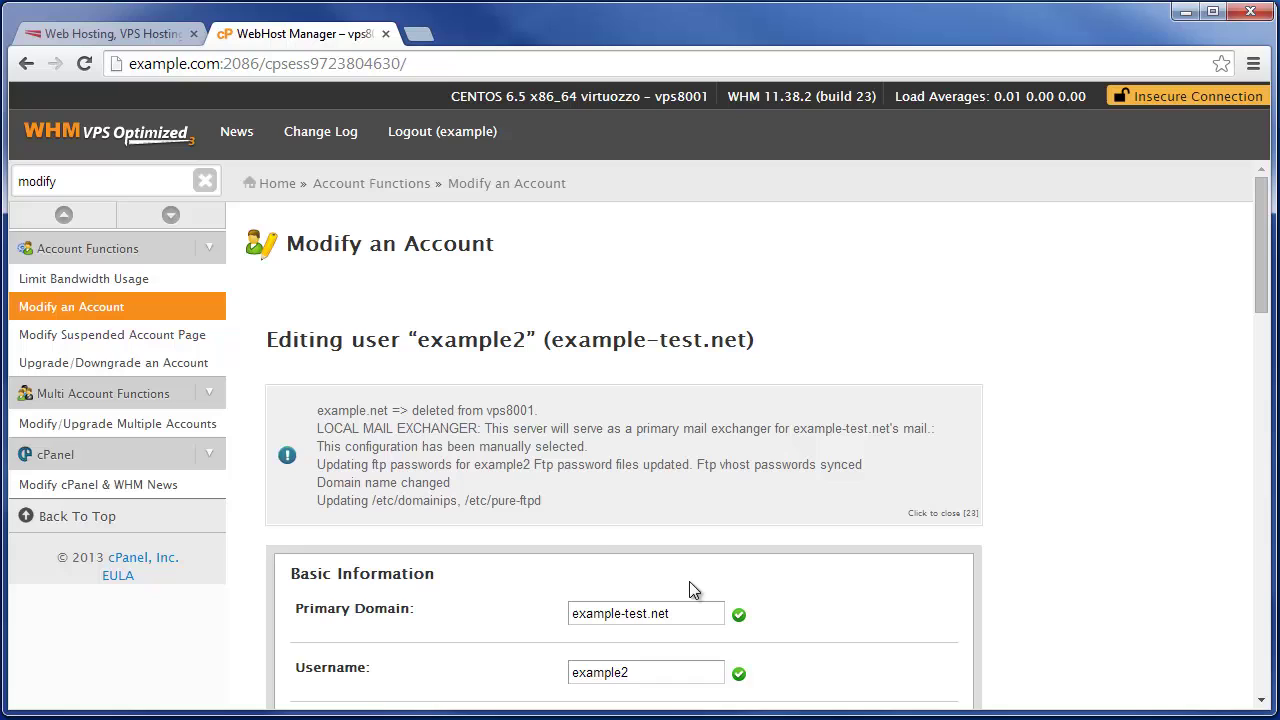
left_click_drag(322, 410, 553, 412)
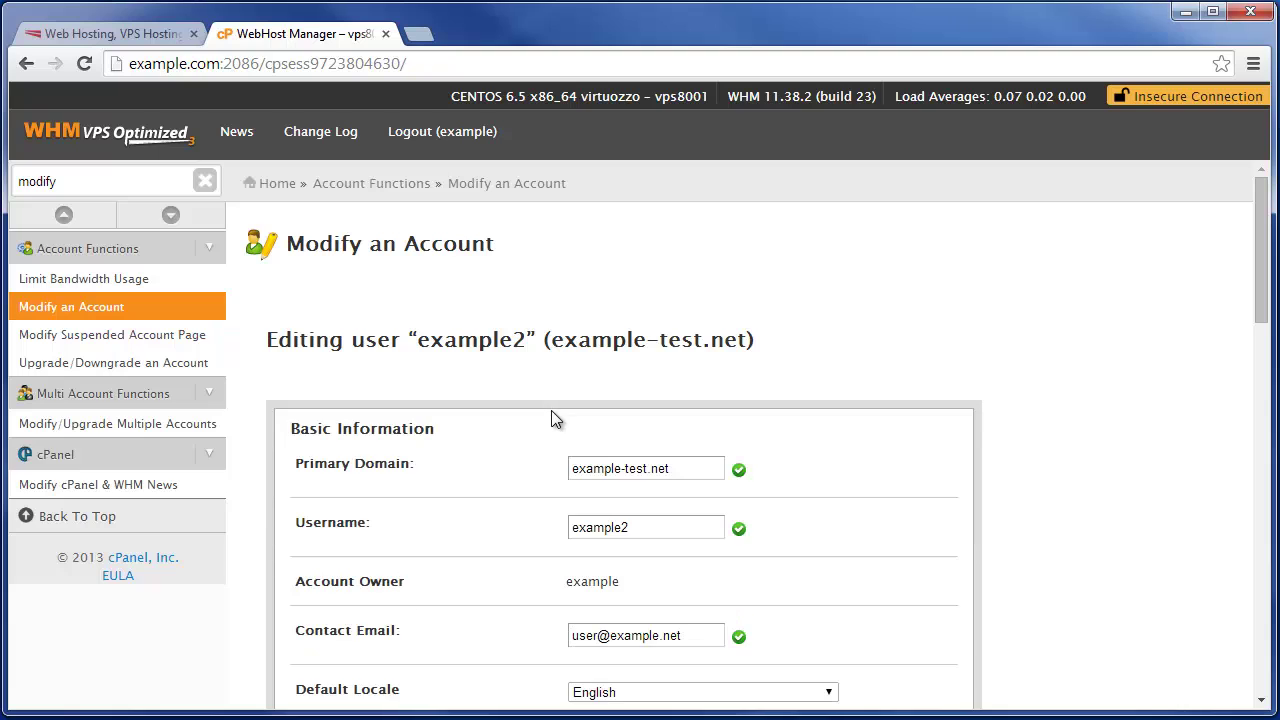
- Find example-test.net in List Accounts and open its Modify Account form
left_click(205, 180)
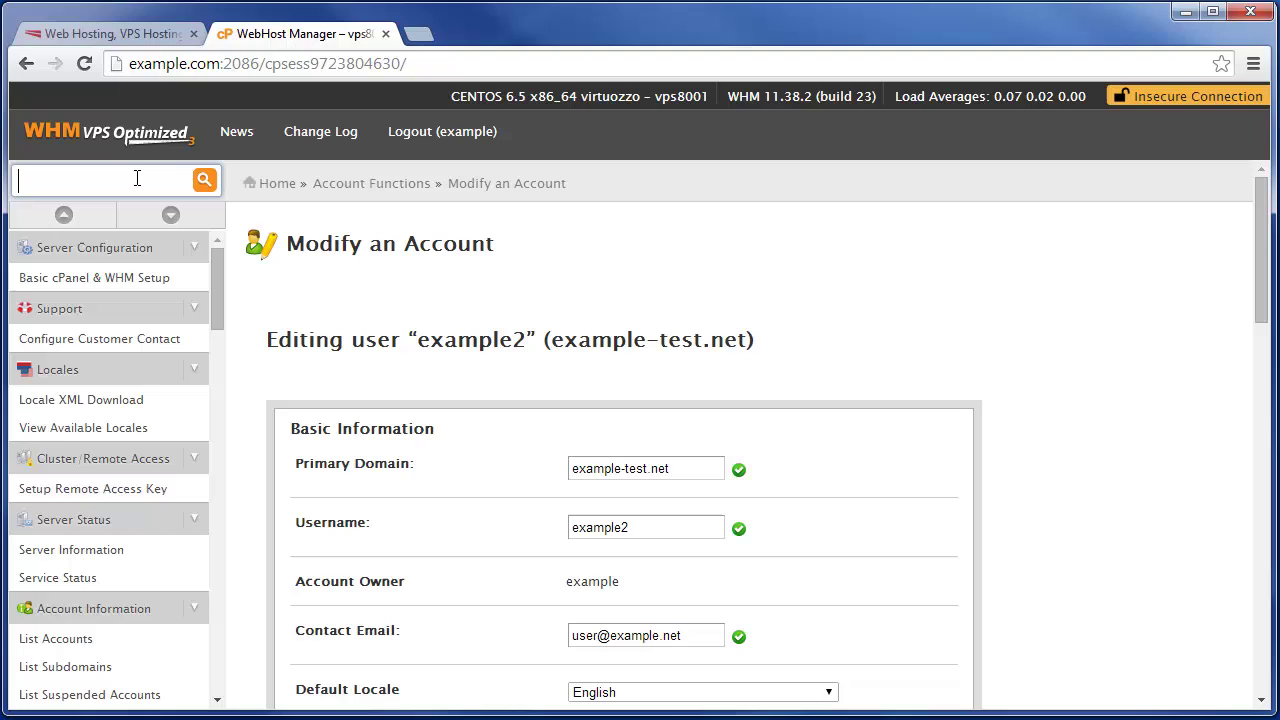
type("list")
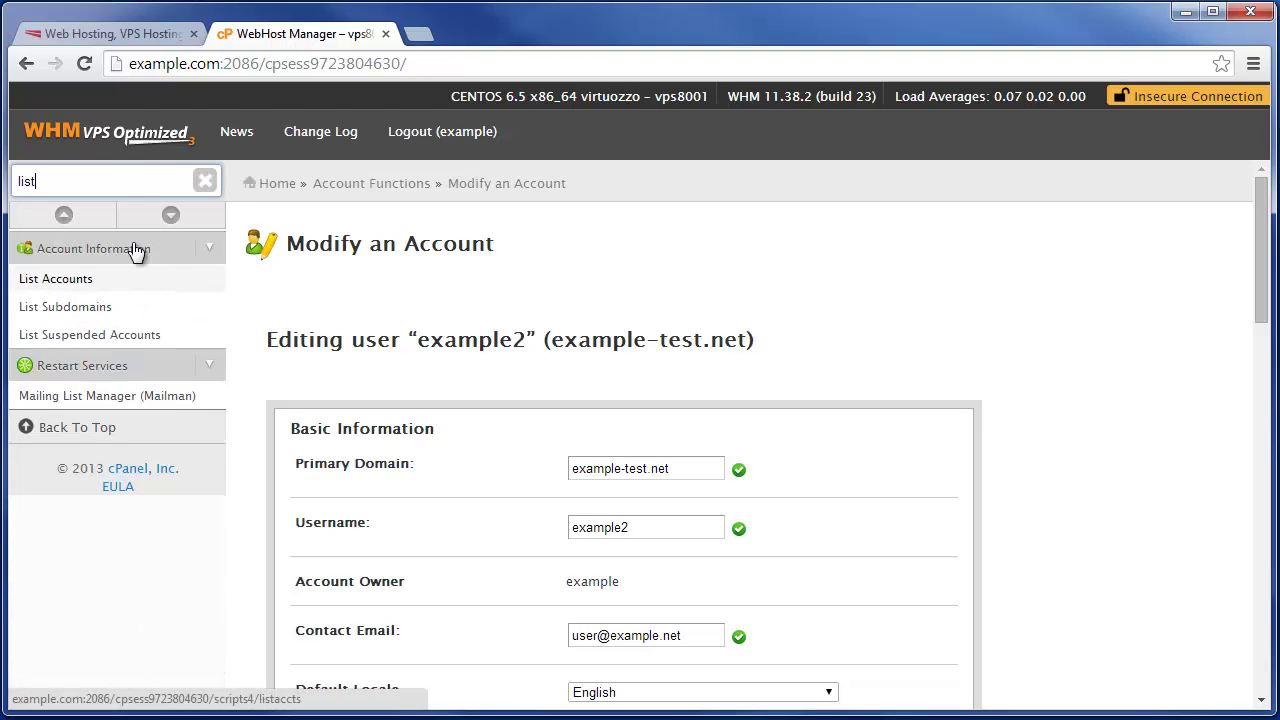
left_click(90, 280)
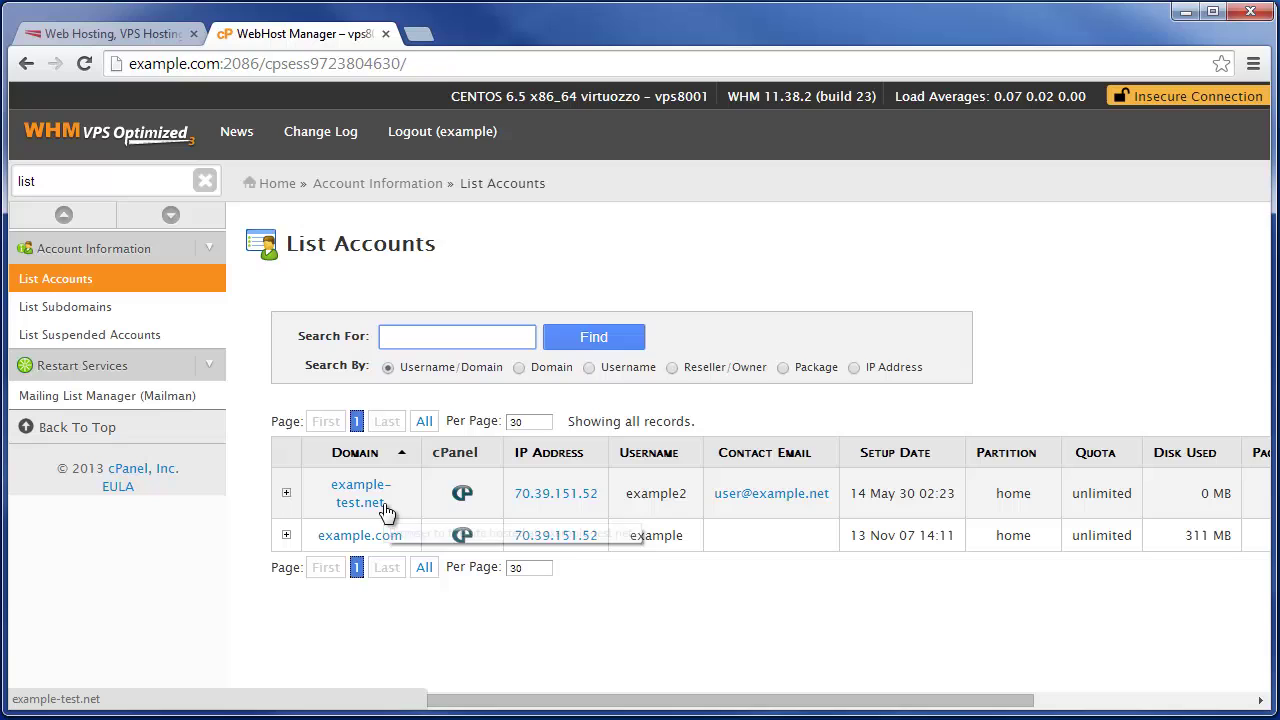
left_click(286, 495)
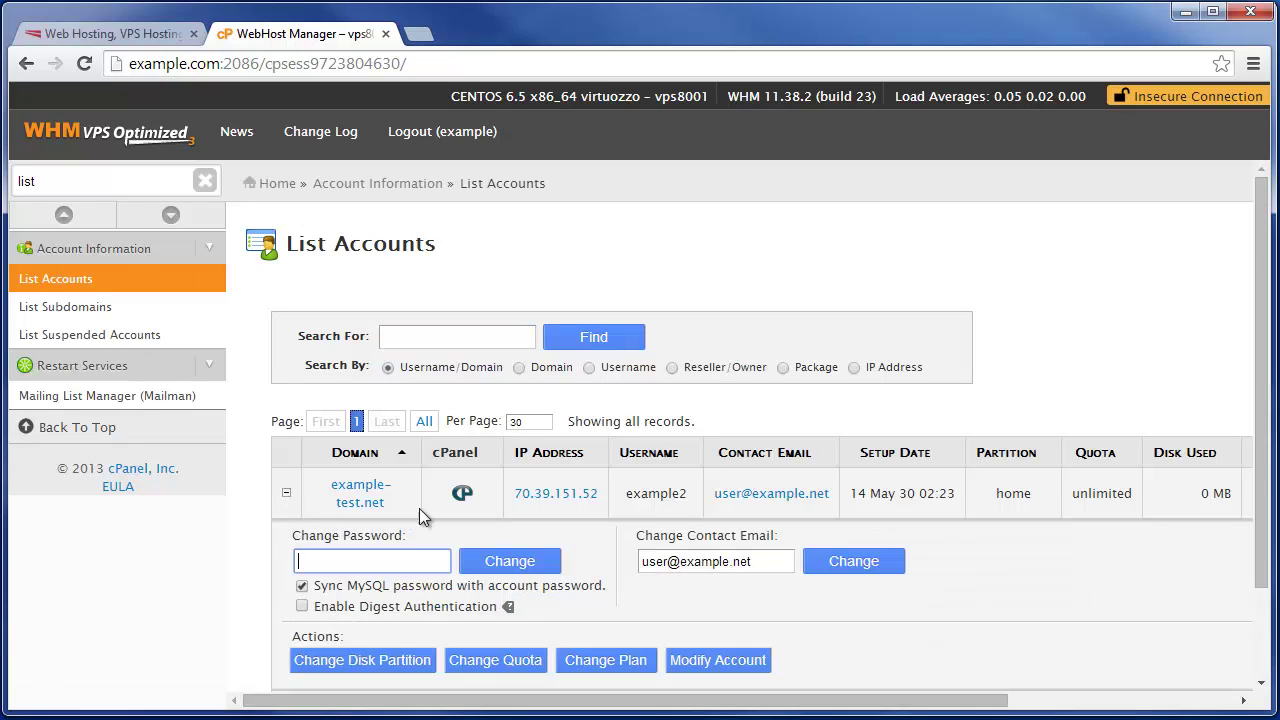
left_click(716, 662)
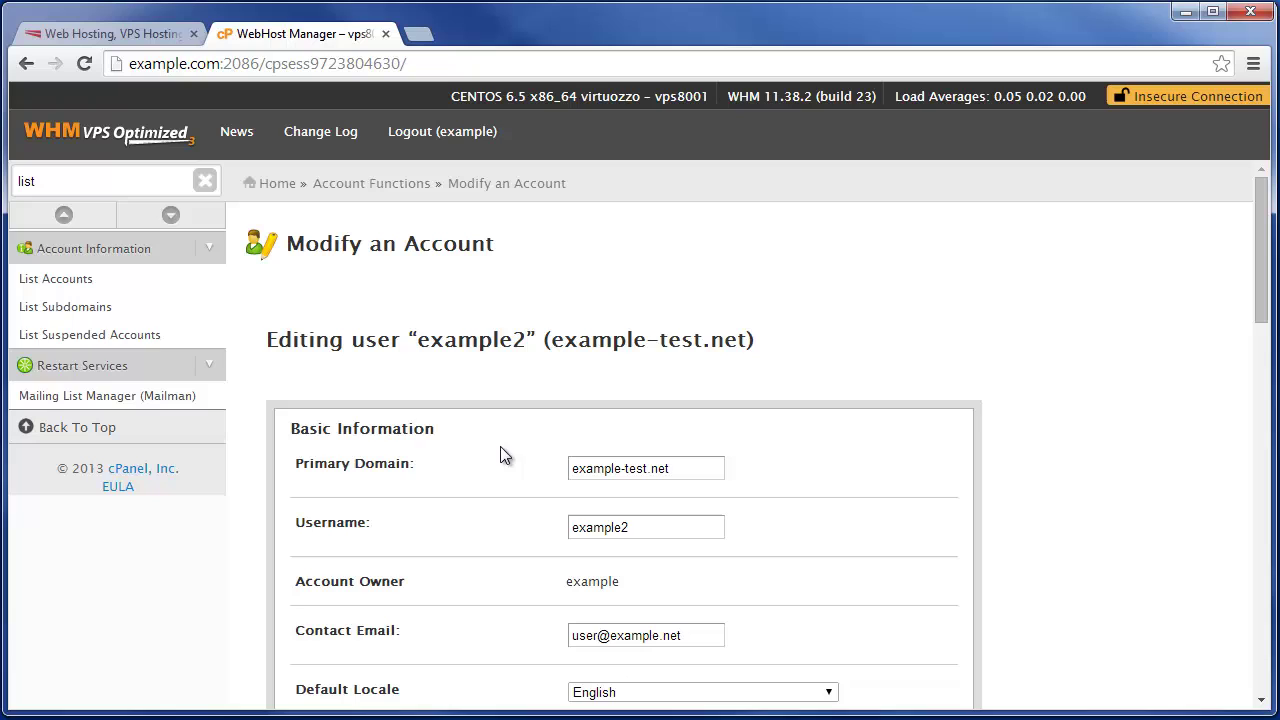
- Remove '-test' to restore example.net, save, and return to List Accounts
double_click(636, 468)
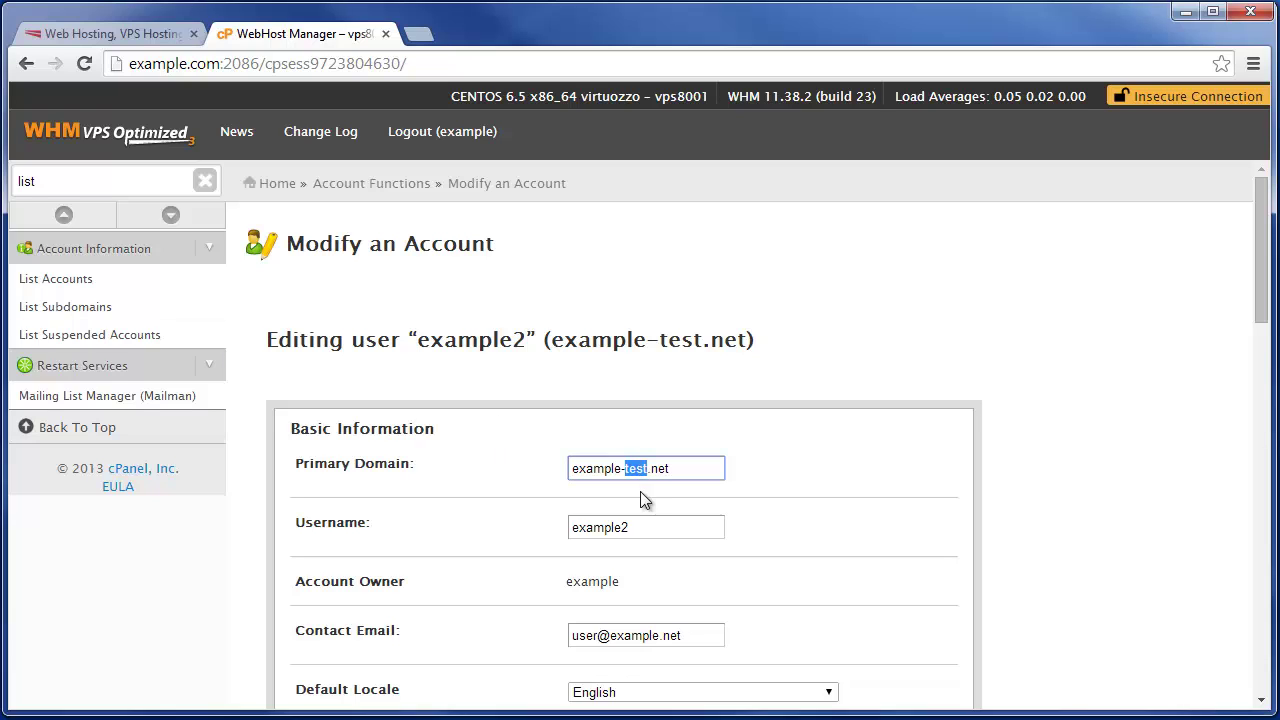
key("BackSpace")
key("BackSpace")
scroll(489, 483, "down", 10)
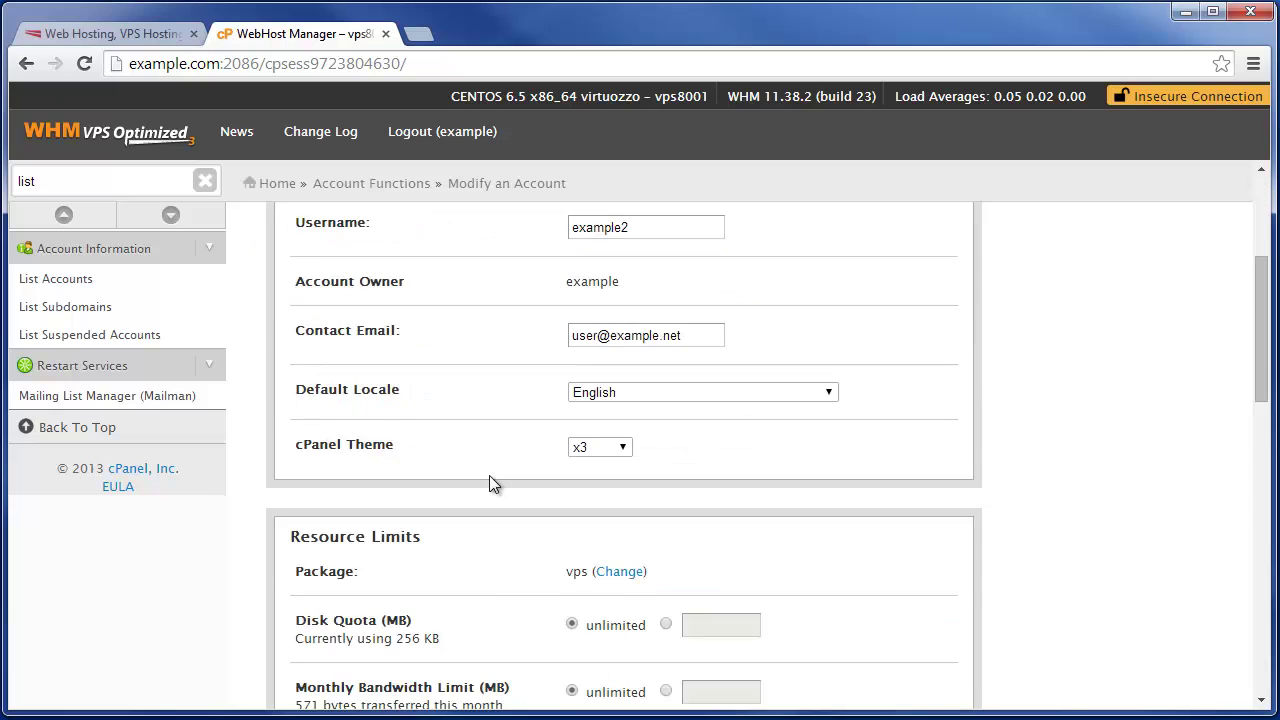
left_click(358, 649)
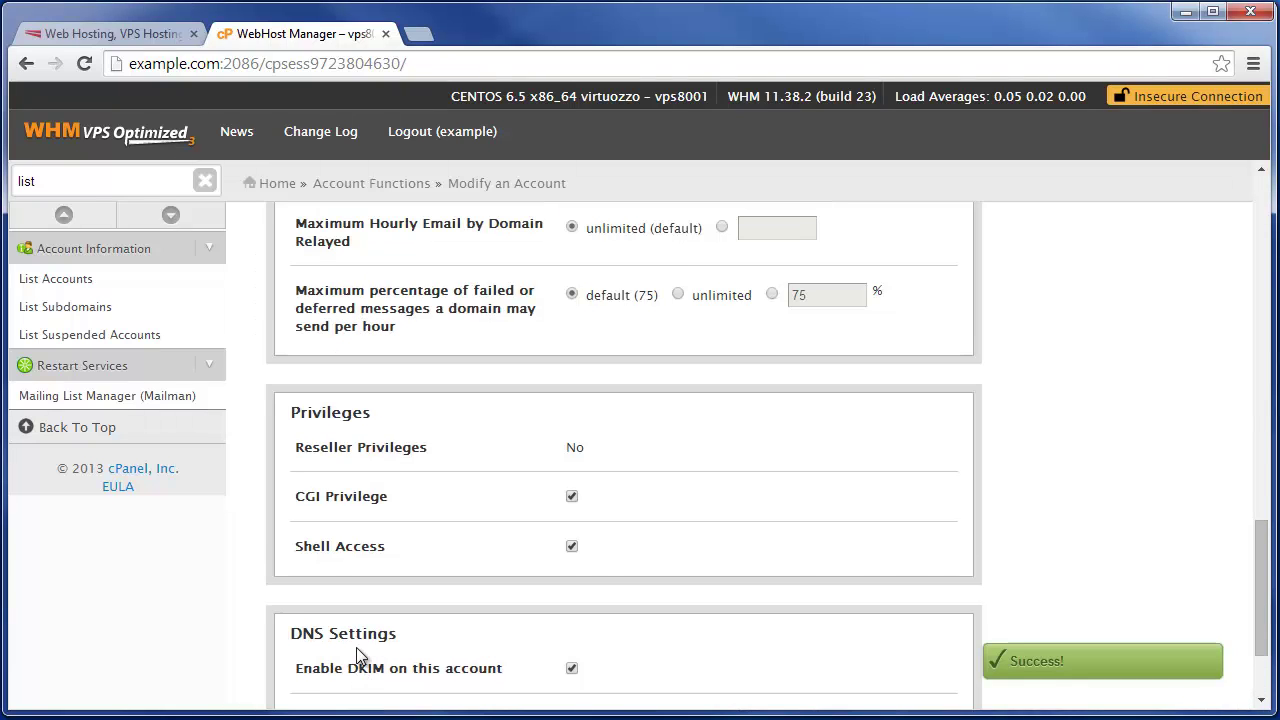
left_click(85, 285)
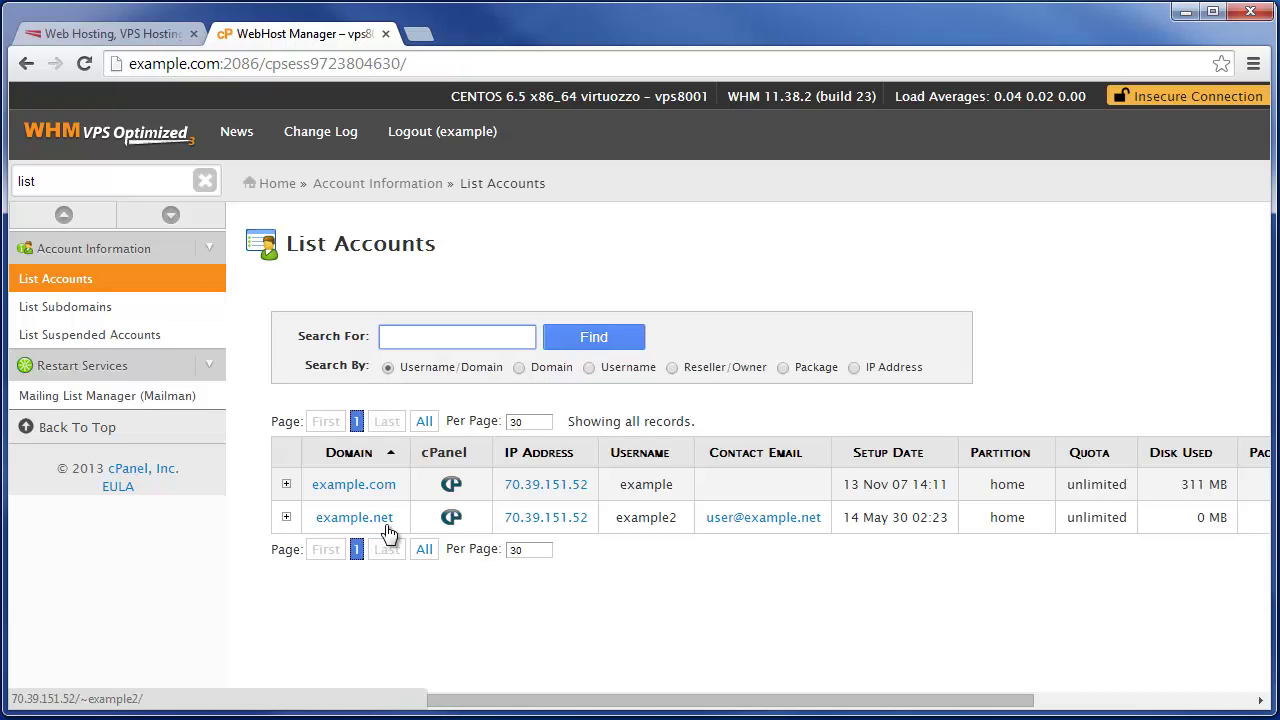